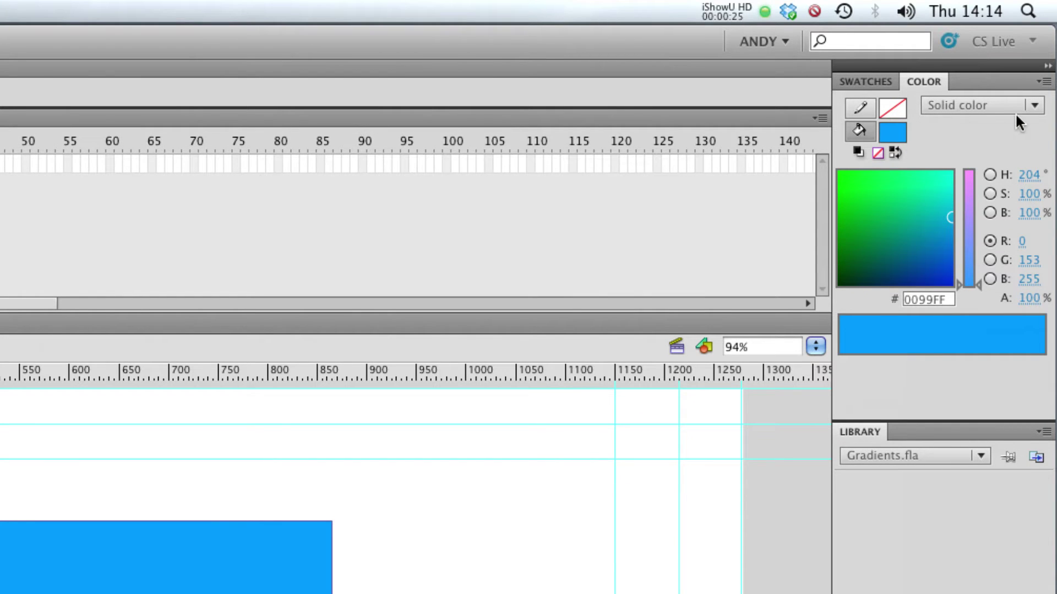
- Change the square's solid blue fill to a black-to-white linear gradient
{"action": "left_click", "coordinate": [1028, 106]}
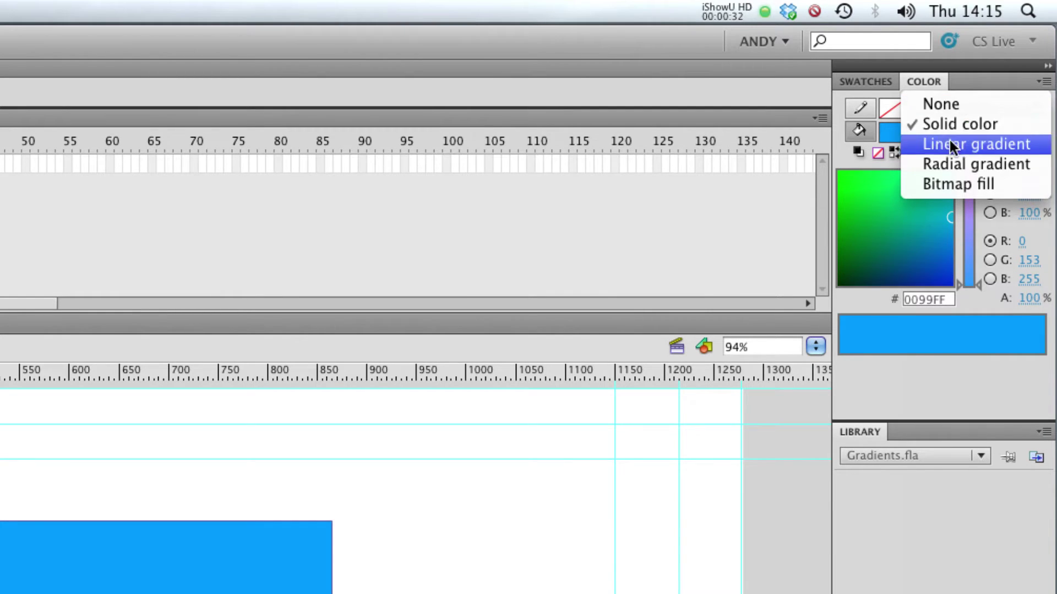
{"action": "left_click", "coordinate": [1000, 144]}
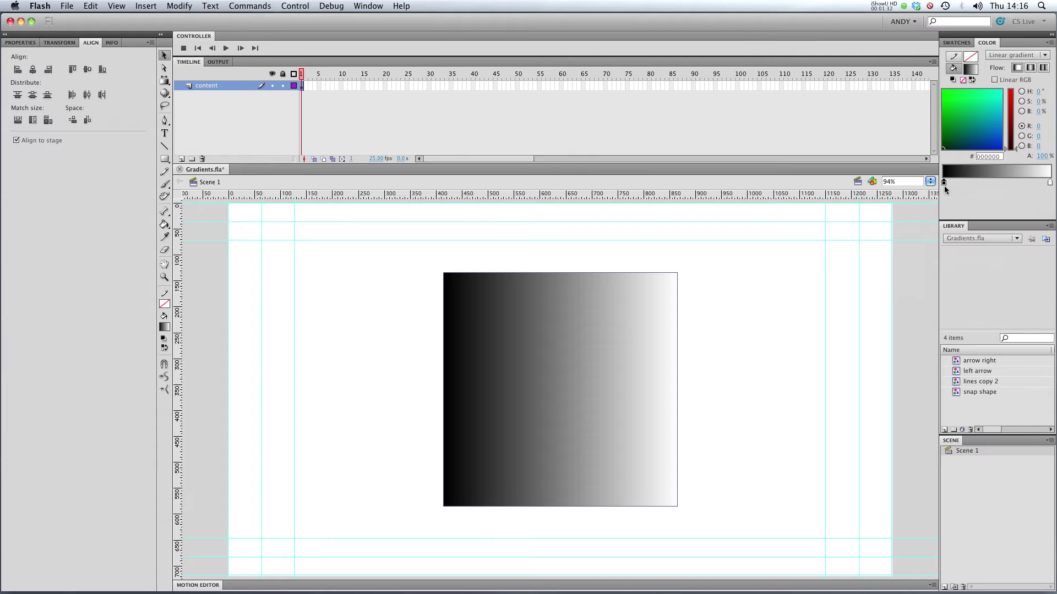
- Set the gradient's left end stop to green and its right end stop to orange
{"action": "double_click", "coordinate": [943, 183]}
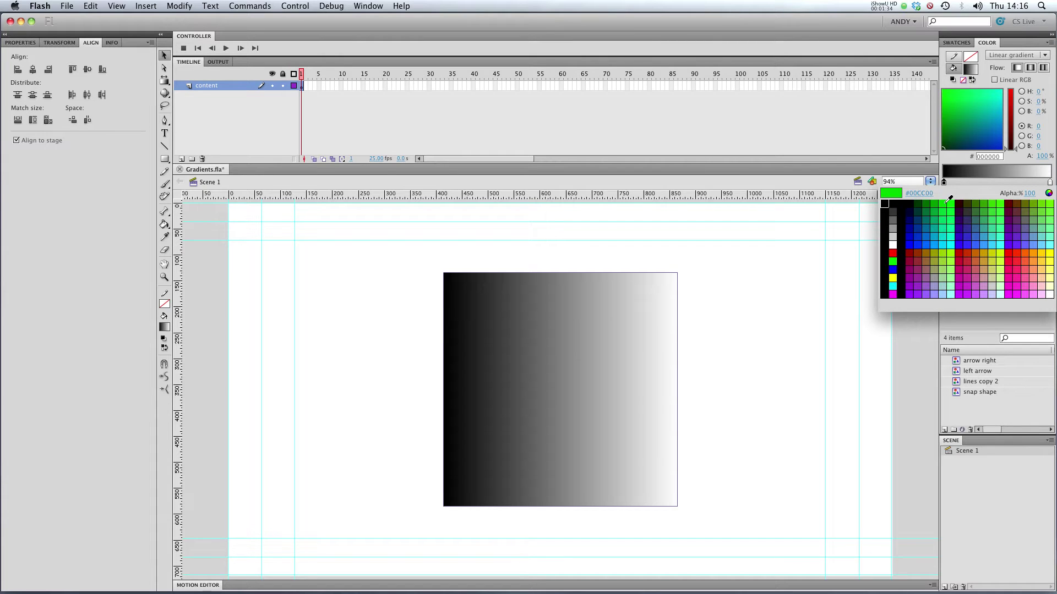
{"action": "left_click", "coordinate": [947, 201]}
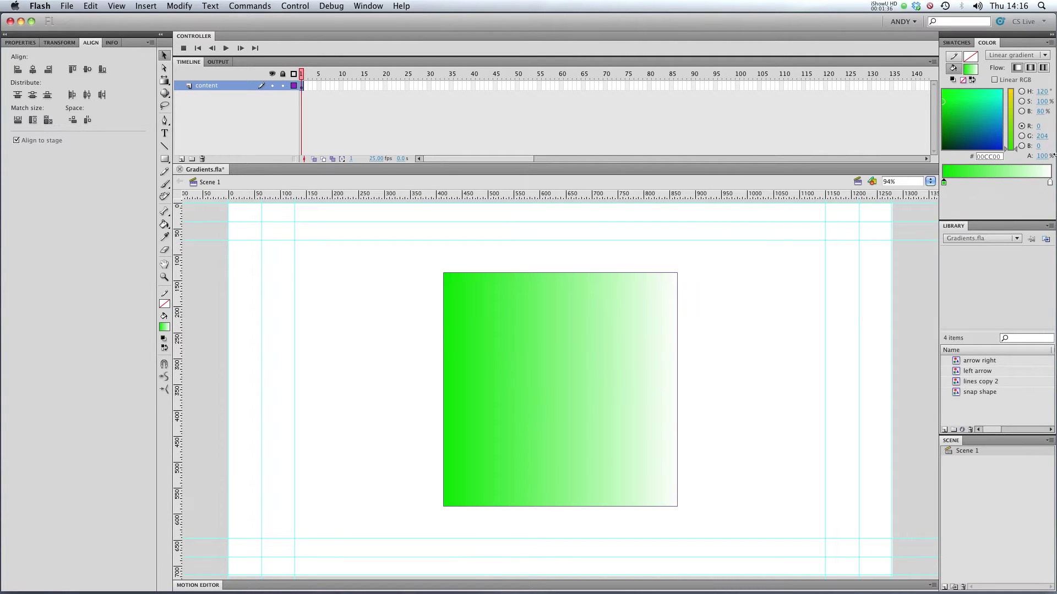
{"action": "double_click", "coordinate": [1050, 183]}
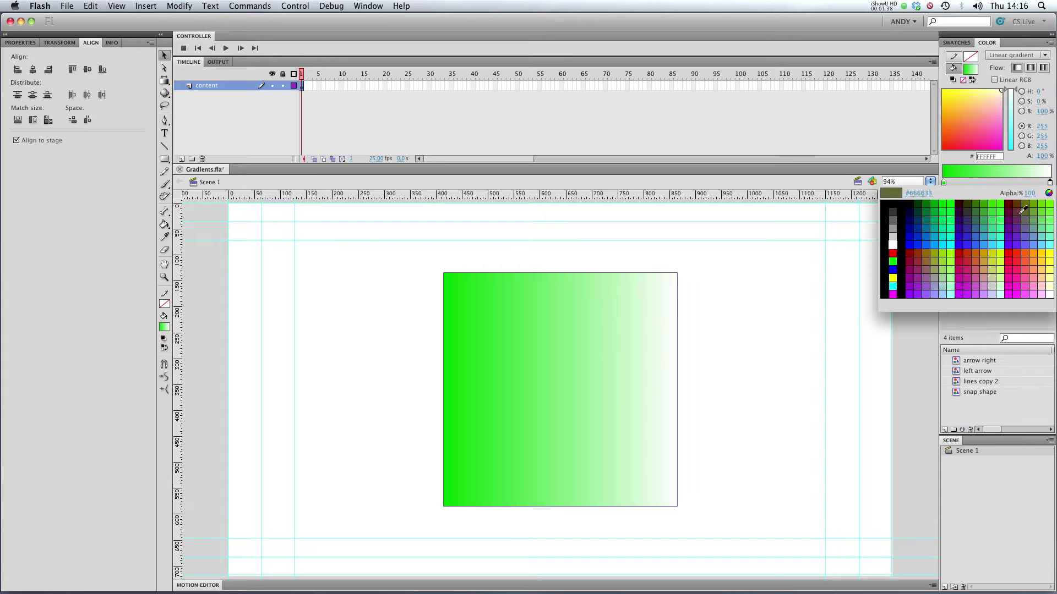
{"action": "left_click", "coordinate": [1033, 253]}
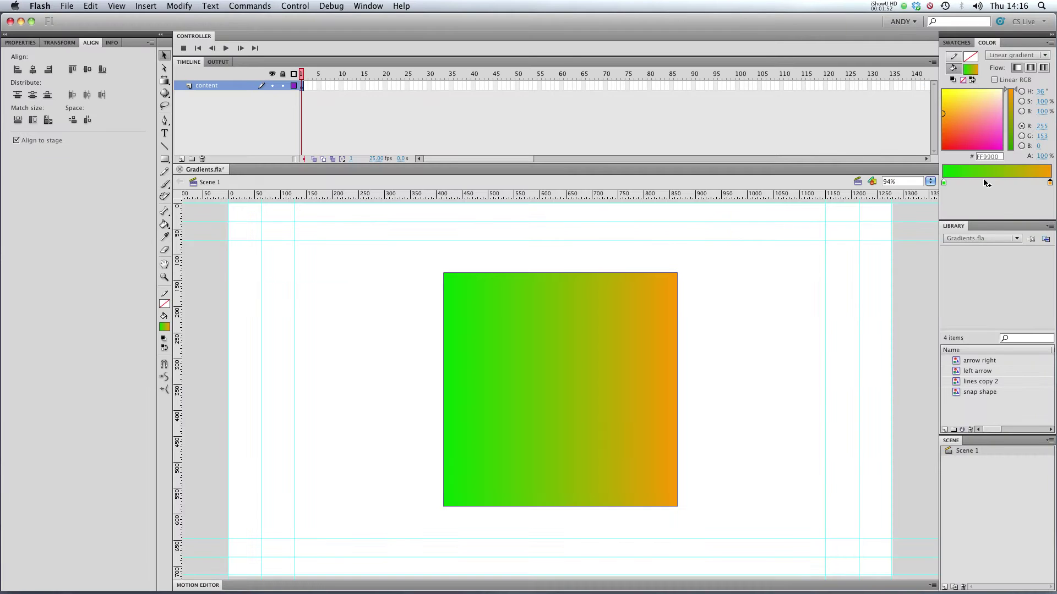
- Add two middle gradient stops coloured cyan and red between green and orange
{"action": "left_click", "coordinate": [879, 303]}
{"action": "double_click", "coordinate": [983, 183]}
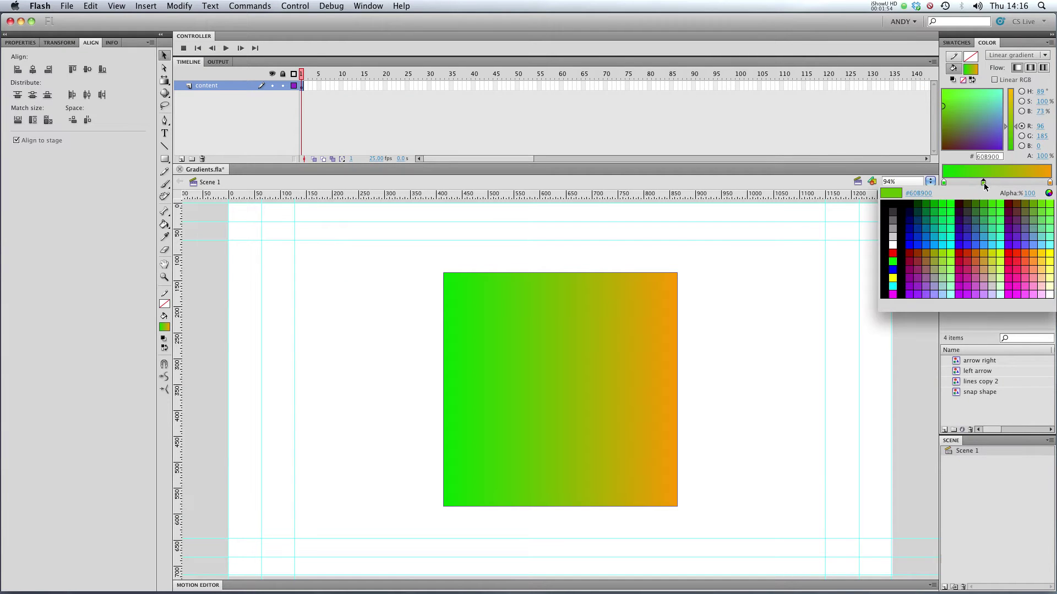
{"action": "left_click", "coordinate": [994, 244]}
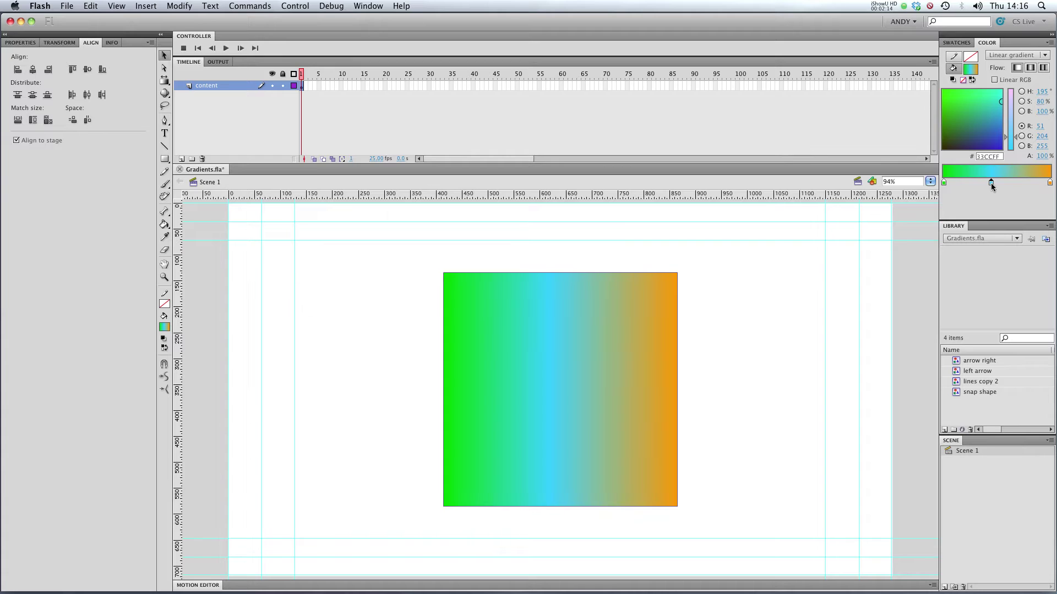
{"action": "left_click", "coordinate": [1016, 184]}
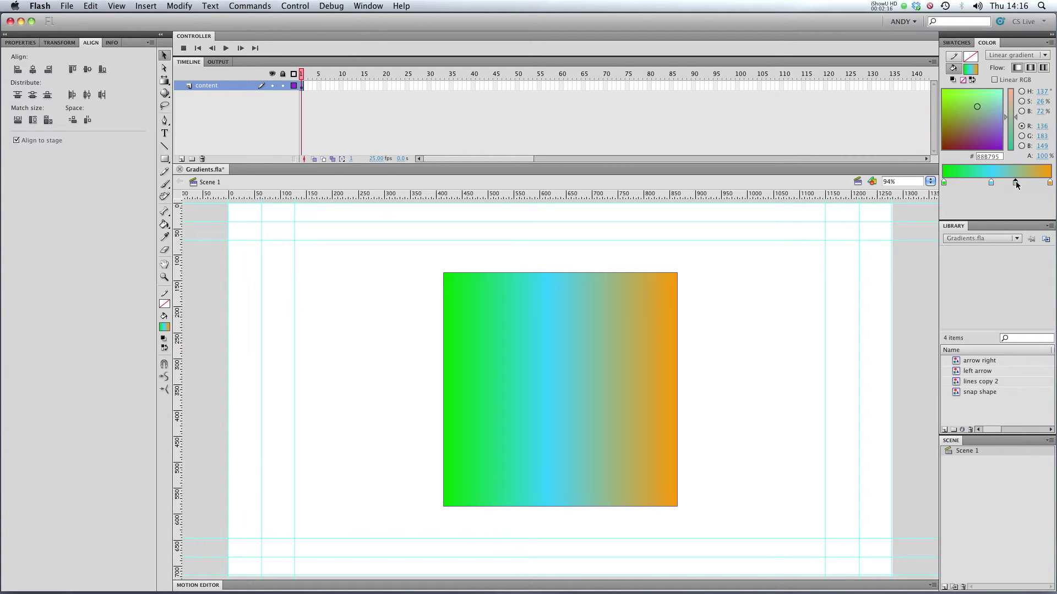
{"action": "left_click", "coordinate": [1015, 184]}
{"action": "left_click", "coordinate": [1011, 254]}
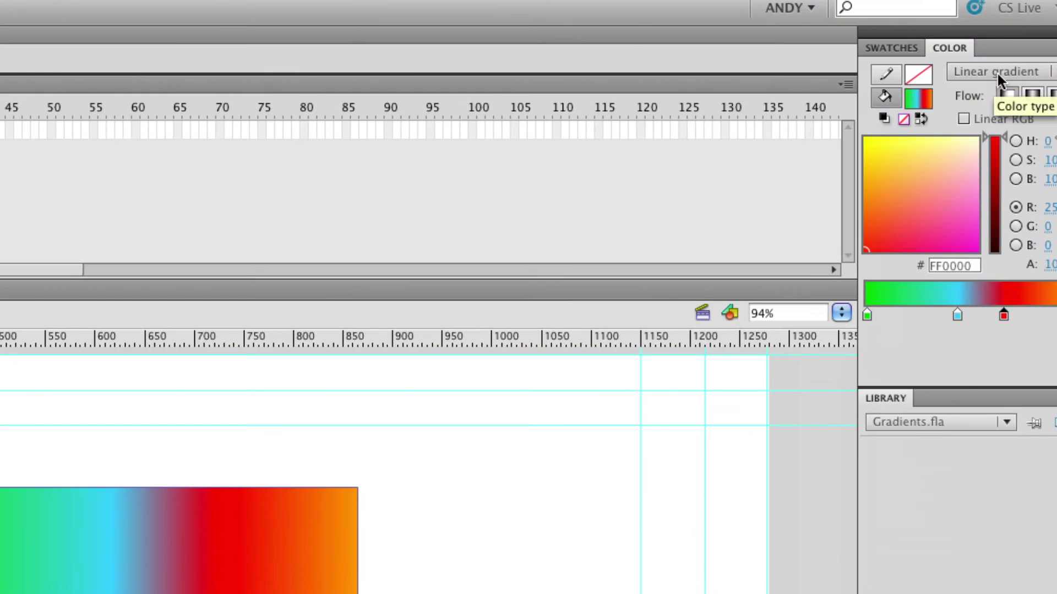
- Make the fill a radial gradient, reposition the cyan stop, and set the centre to #CCCC00 yellow
{"action": "left_click", "coordinate": [1010, 57]}
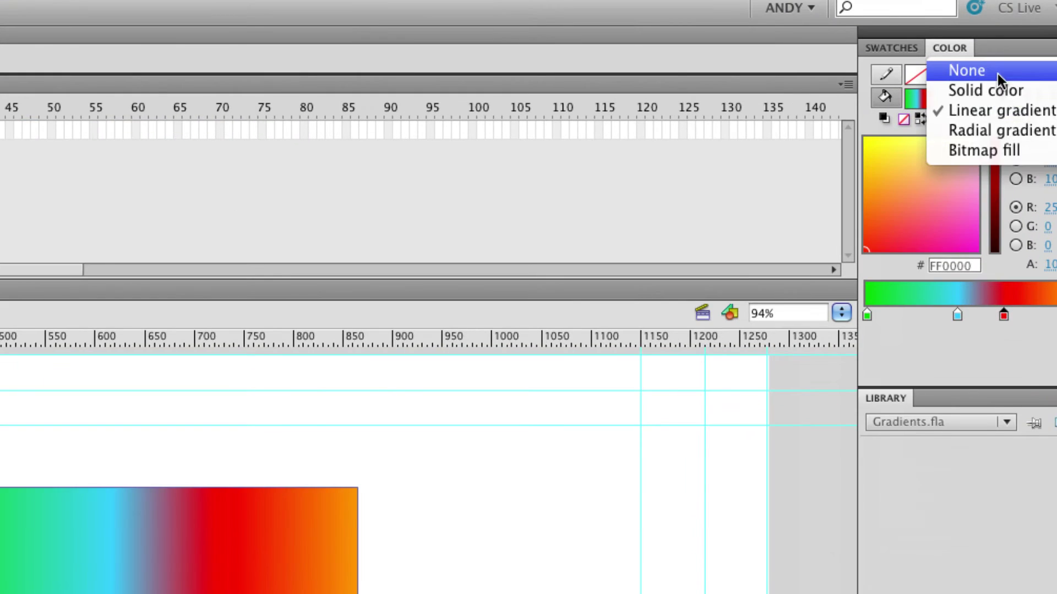
{"action": "left_click", "coordinate": [979, 168]}
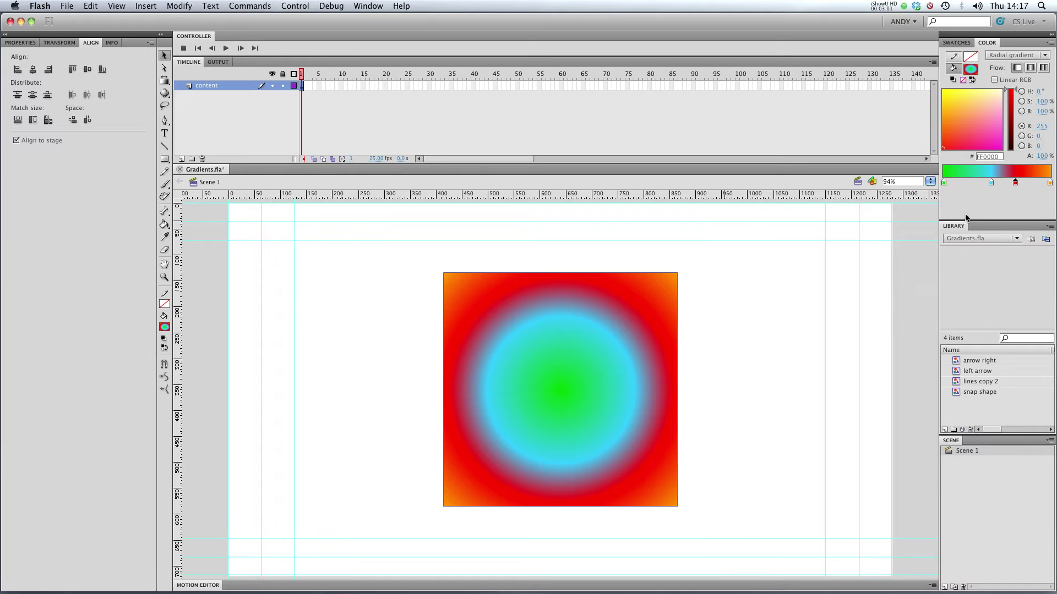
{"action": "left_click_drag", "start_coordinate": [989, 182], "coordinate": [1028, 185]}
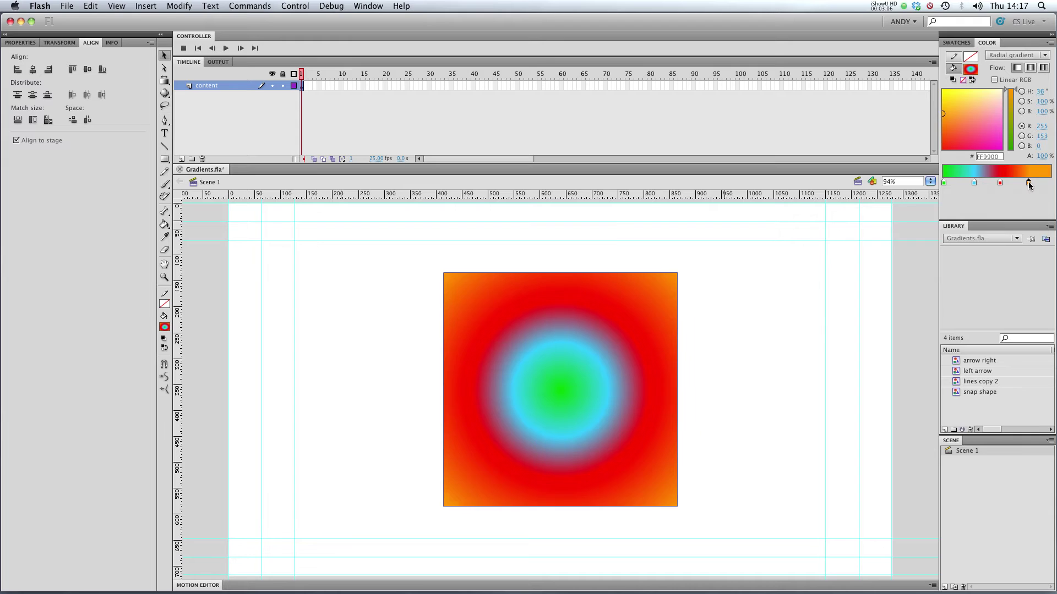
{"action": "double_click", "coordinate": [945, 182]}
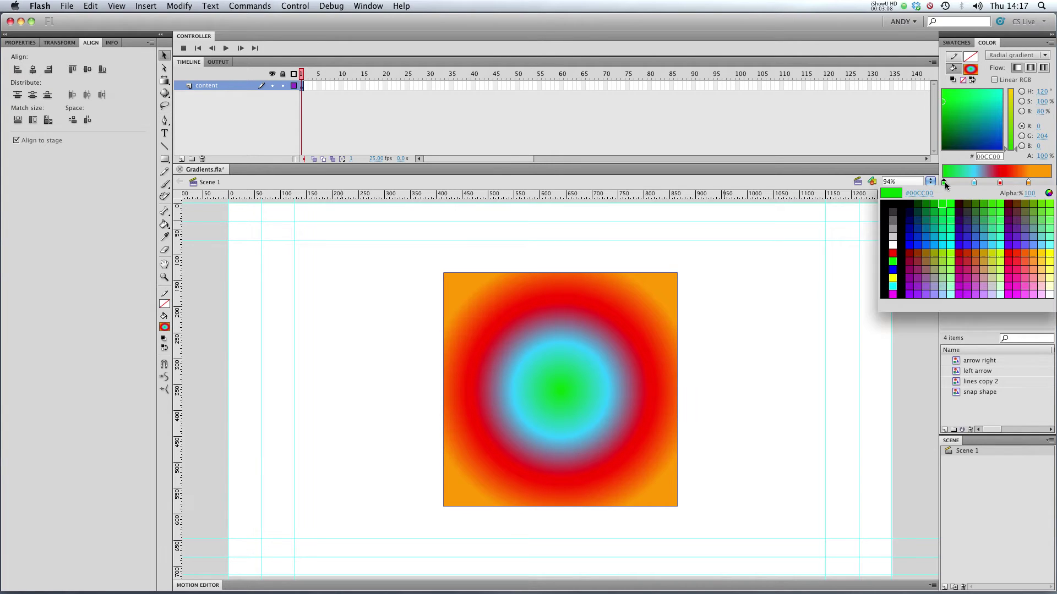
{"action": "left_click", "coordinate": [997, 254]}
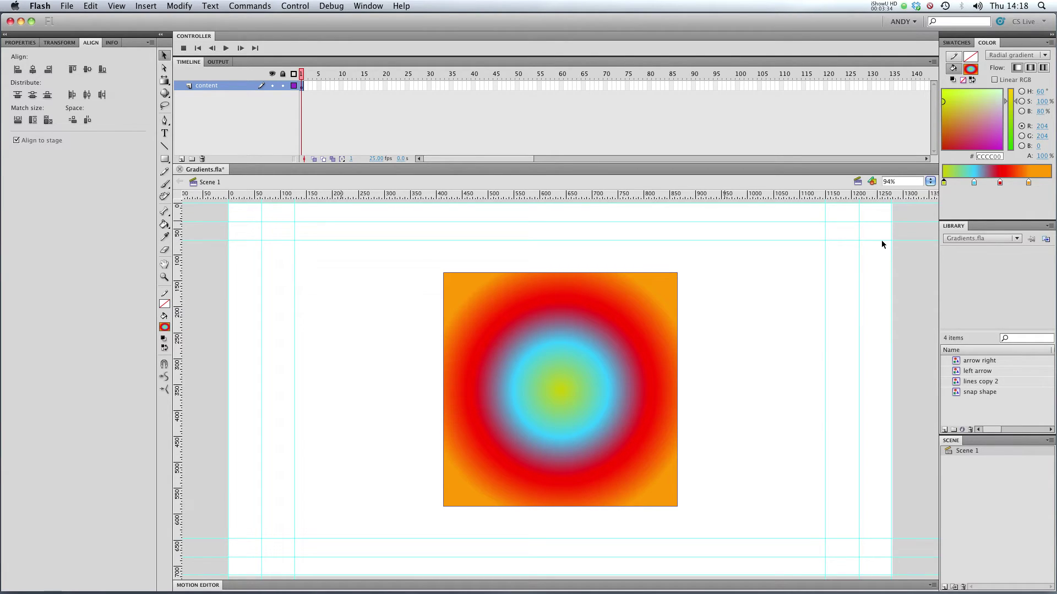
{"action": "key", "text": "f"}
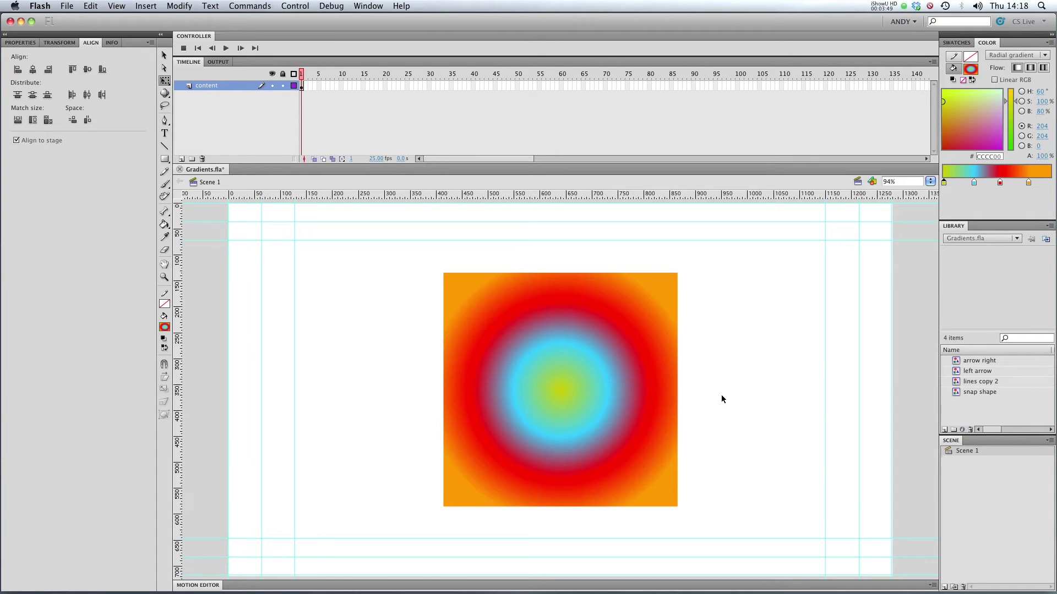
- Select the square with the Gradient Transform tool to show the radial gradient's handles
{"action": "left_click", "coordinate": [625, 375]}
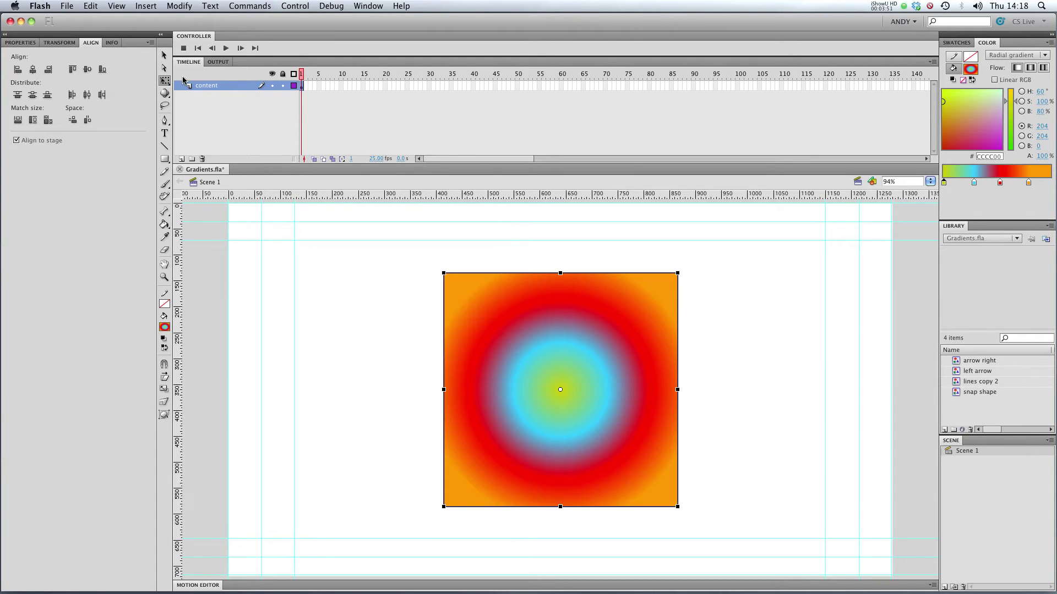
{"action": "left_click", "coordinate": [166, 81]}
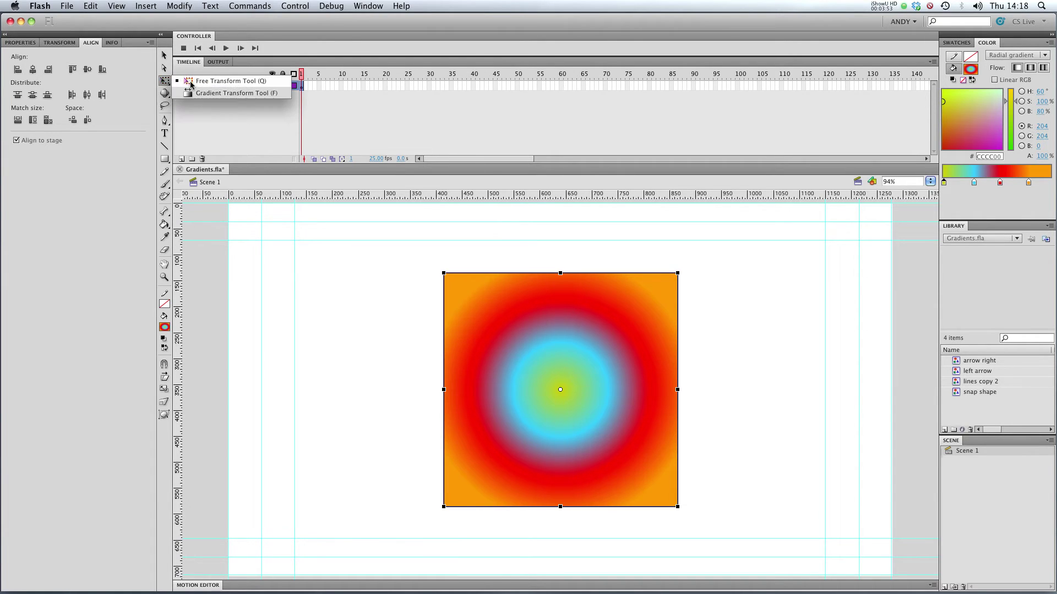
{"action": "left_click", "coordinate": [189, 82]}
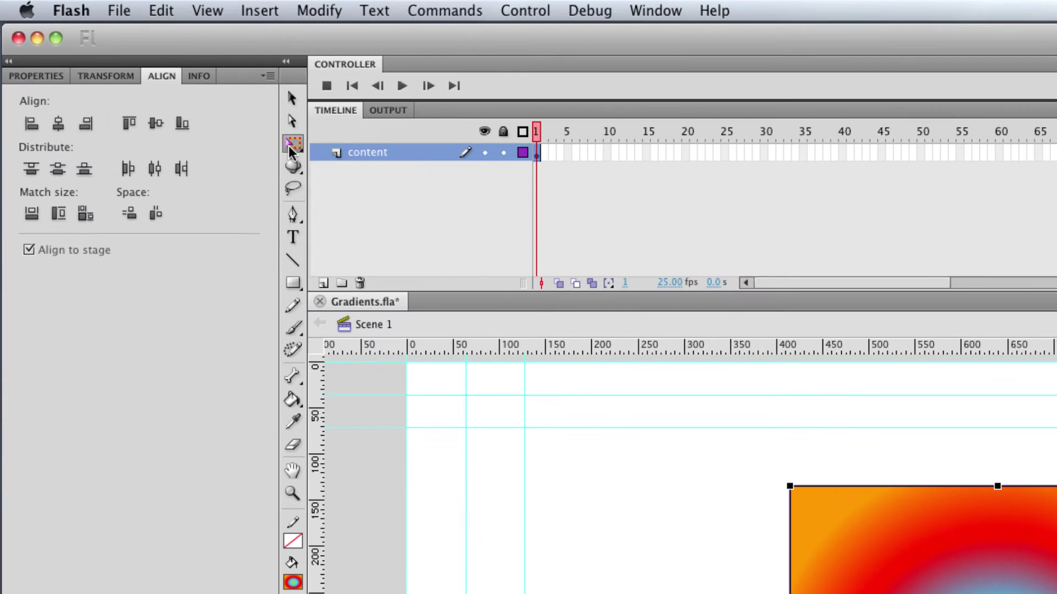
{"action": "left_click", "coordinate": [163, 81]}
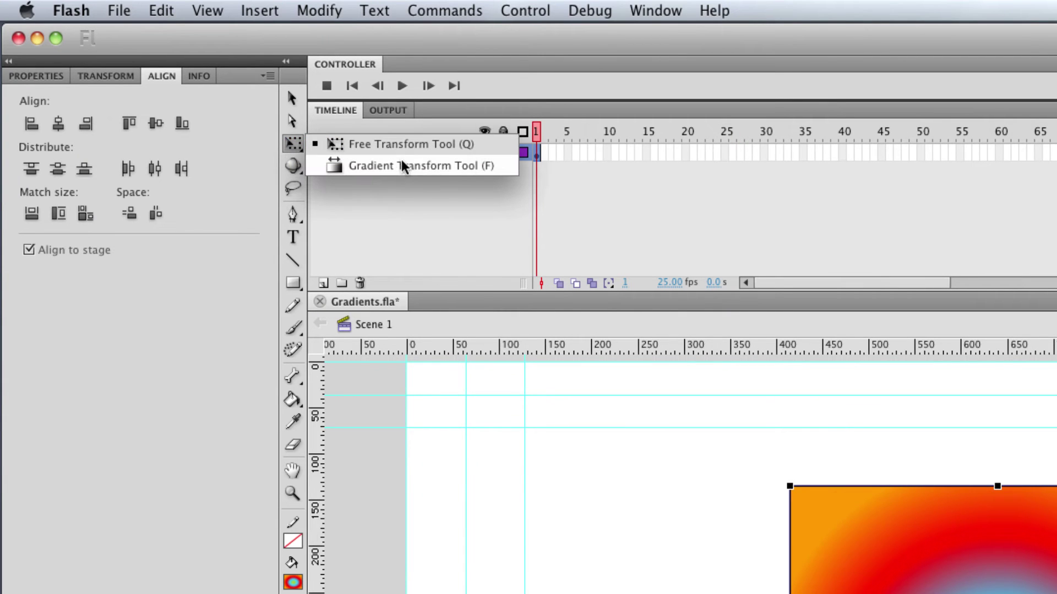
{"action": "left_click", "coordinate": [446, 165]}
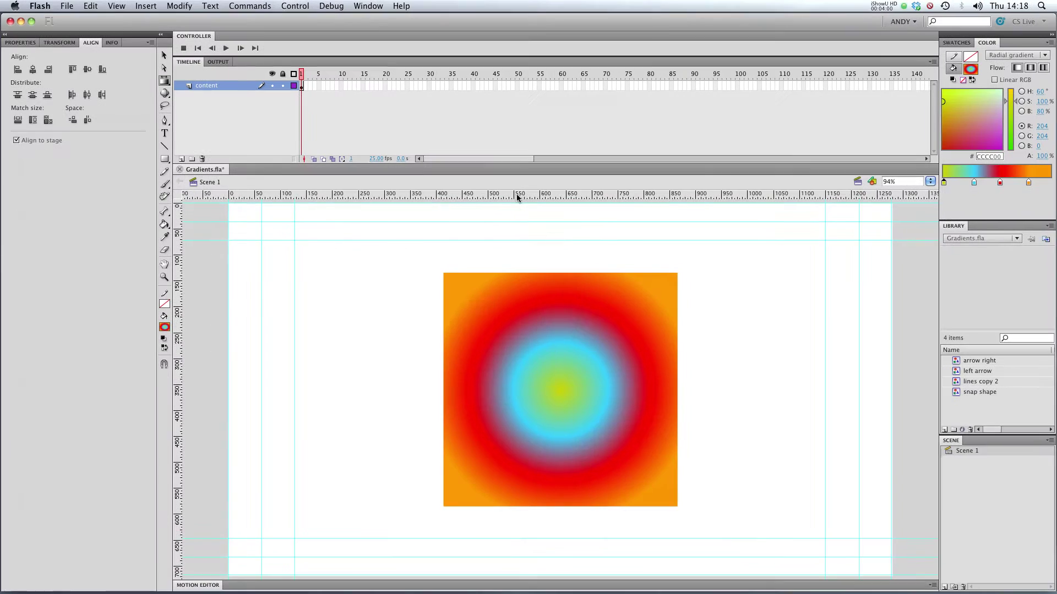
{"action": "left_click", "coordinate": [574, 360]}
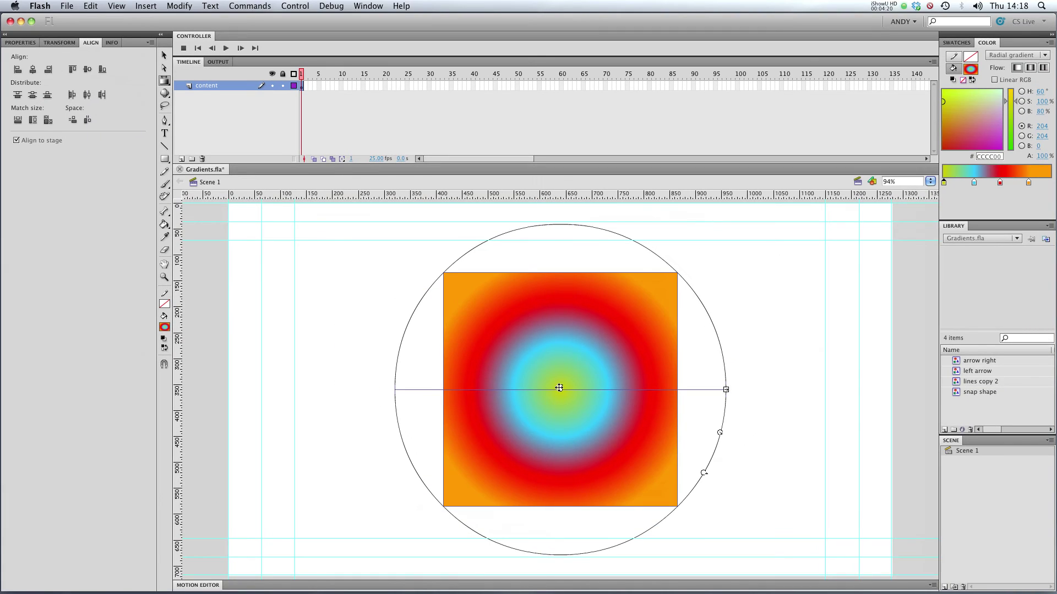
- Move, squeeze, enlarge, widen and resize the radial gradient so it is circular and centred
{"action": "left_click_drag", "start_coordinate": [529, 297], "coordinate": [479, 347]}
{"action": "left_click_drag", "start_coordinate": [527, 424], "coordinate": [567, 381]}
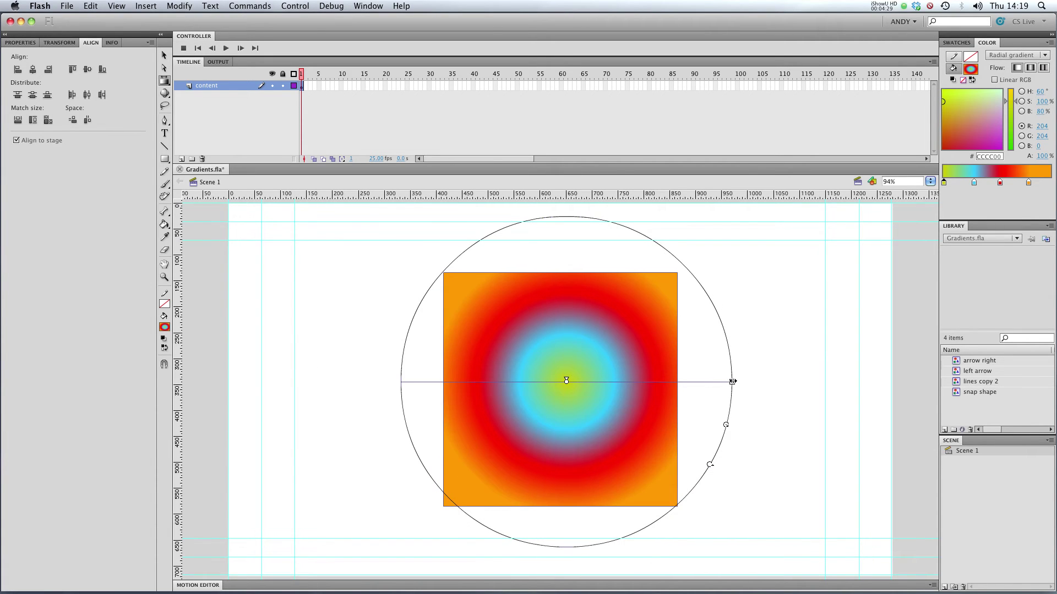
{"action": "left_click_drag", "start_coordinate": [732, 382], "coordinate": [635, 382]}
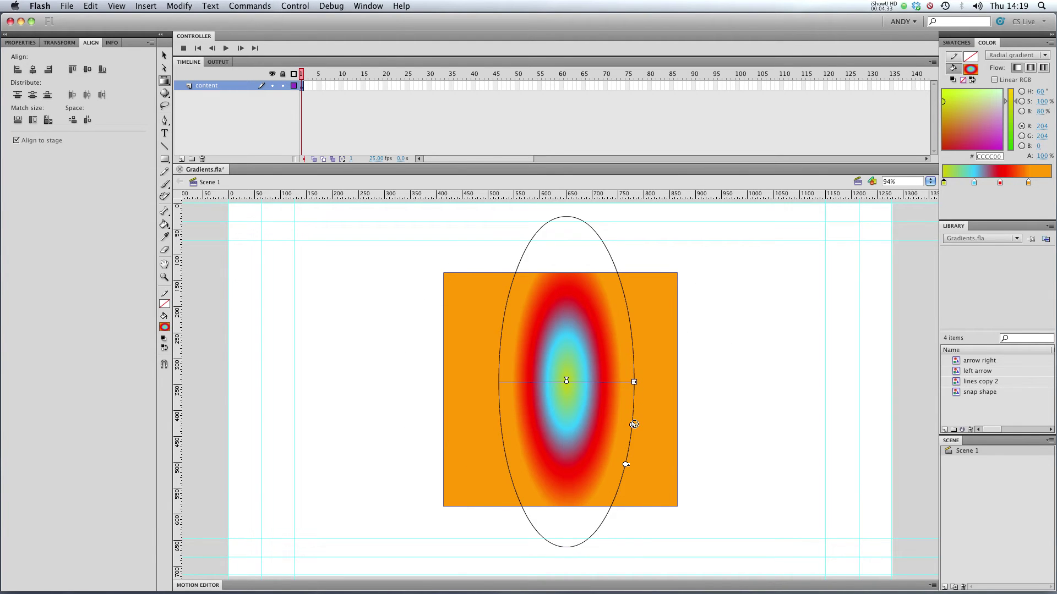
{"action": "mouse_move", "coordinate": [632, 425]}
{"action": "left_mouse_down"}
{"action": "mouse_move", "coordinate": [692, 451]}
{"action": "mouse_move", "coordinate": [646, 416]}
{"action": "left_mouse_up"}
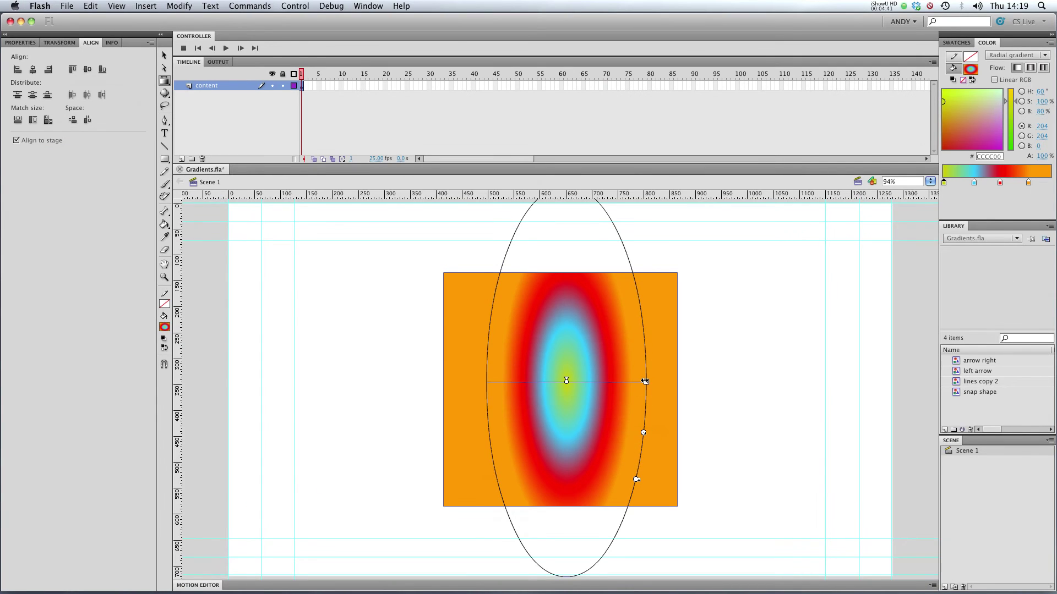
{"action": "left_click_drag", "start_coordinate": [645, 382], "coordinate": [752, 380]}
{"action": "left_click_drag", "start_coordinate": [745, 433], "coordinate": [699, 463]}
{"action": "left_click", "coordinate": [717, 453]}
{"action": "left_click", "coordinate": [593, 413]}
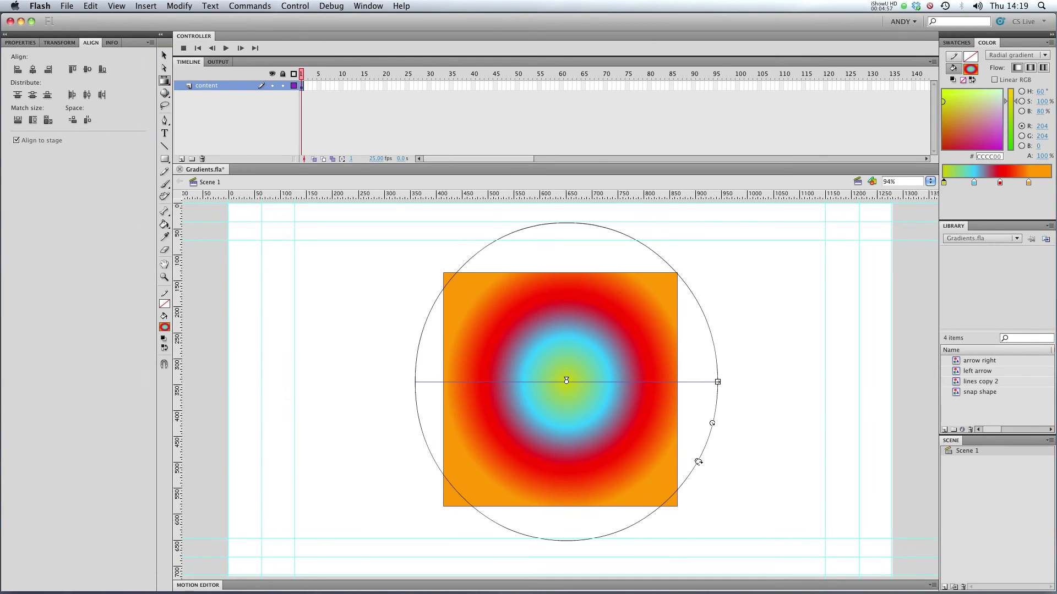
- Rotate the radial gradient onto a diagonal and squash it into an ellipse
{"action": "left_click_drag", "start_coordinate": [698, 462], "coordinate": [462, 494]}
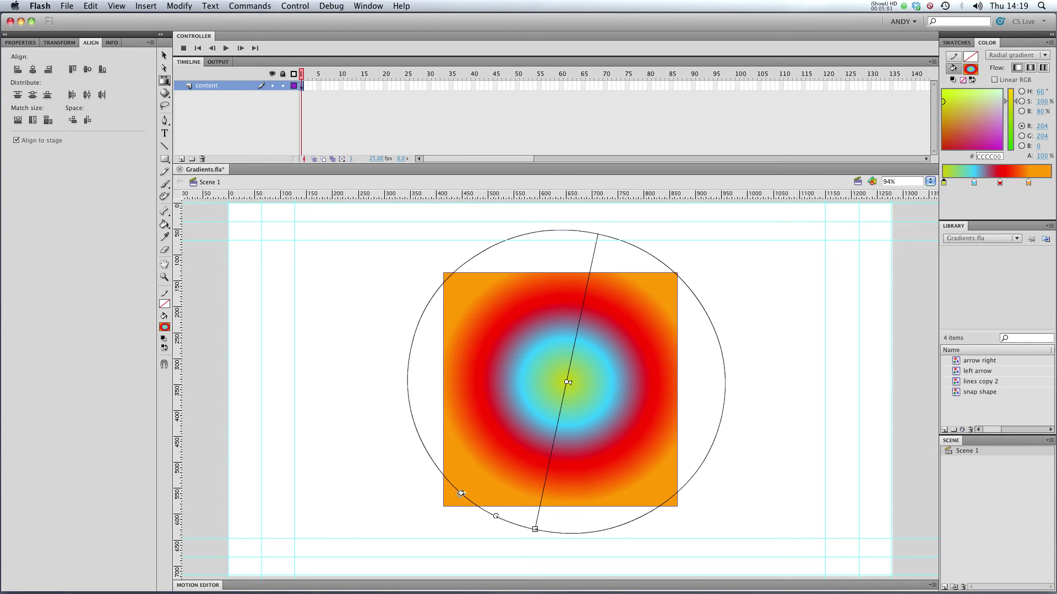
{"action": "left_click_drag", "start_coordinate": [462, 494], "coordinate": [514, 348]}
{"action": "mouse_move", "coordinate": [559, 294]}
{"action": "left_mouse_down"}
{"action": "mouse_move", "coordinate": [603, 320]}
{"action": "mouse_move", "coordinate": [647, 417]}
{"action": "mouse_move", "coordinate": [635, 324]}
{"action": "mouse_move", "coordinate": [562, 297]}
{"action": "left_mouse_up"}
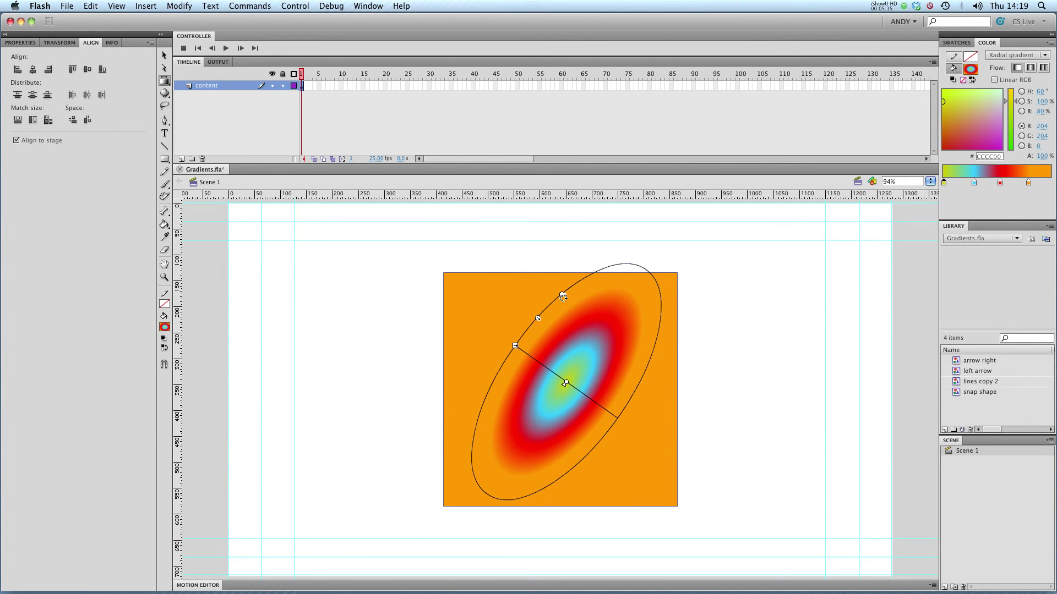
{"action": "left_click", "coordinate": [1016, 55]}
- Make the fill linear, rotate it diagonally, and narrow it into a tight cyan-red band
{"action": "left_click", "coordinate": [1014, 76]}
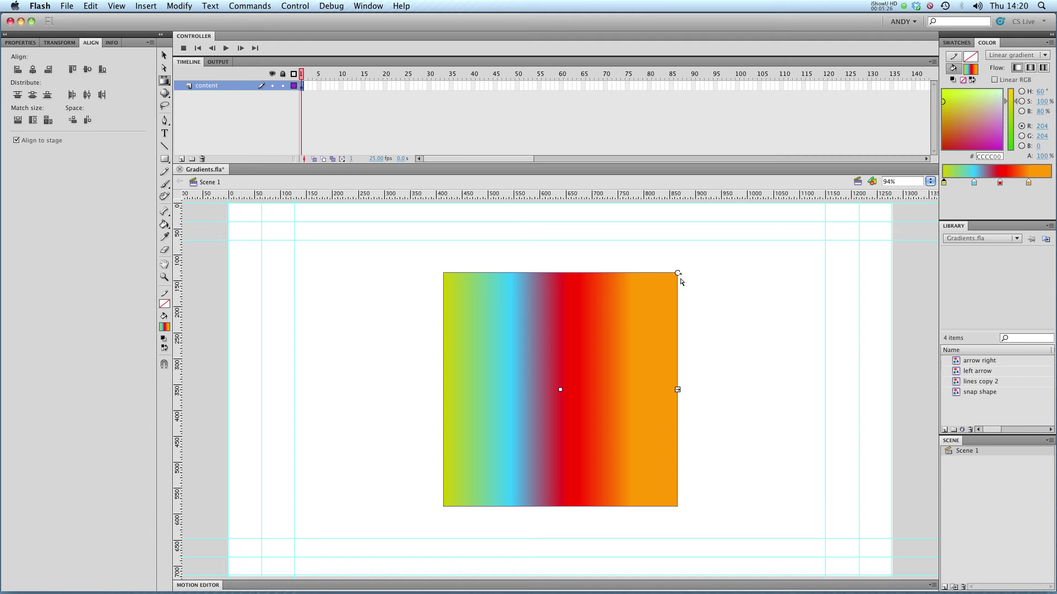
{"action": "left_click_drag", "start_coordinate": [677, 273], "coordinate": [703, 423]}
{"action": "left_click", "coordinate": [758, 403]}
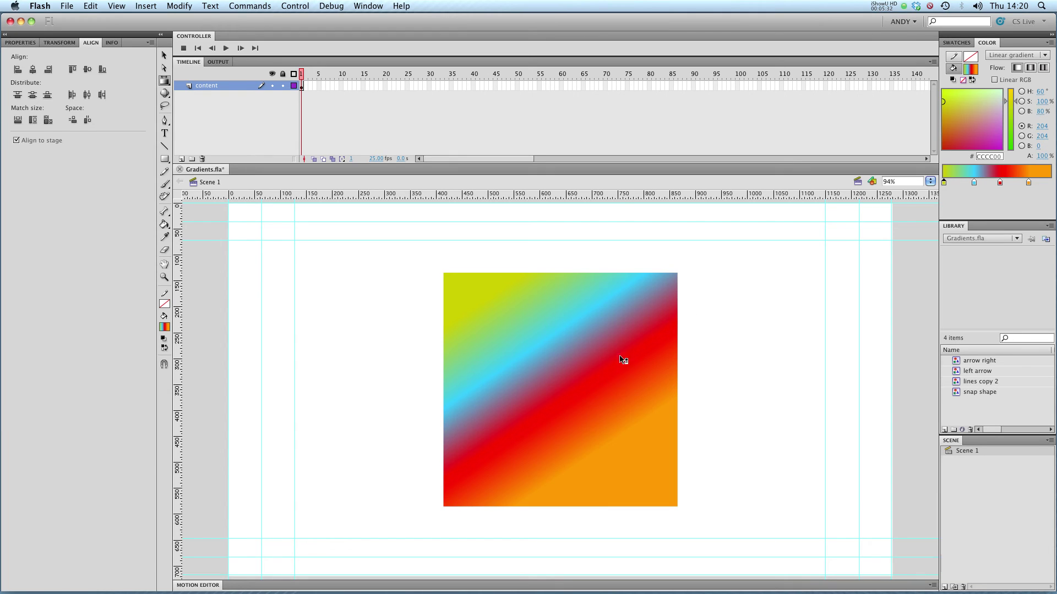
{"action": "left_click", "coordinate": [614, 364]}
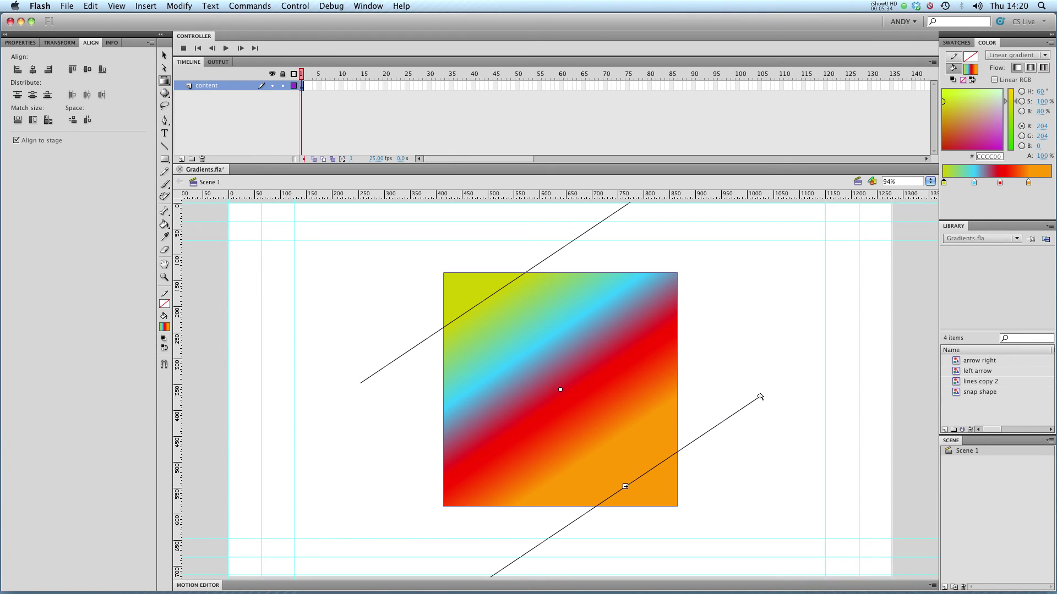
{"action": "left_click_drag", "start_coordinate": [623, 485], "coordinate": [593, 425]}
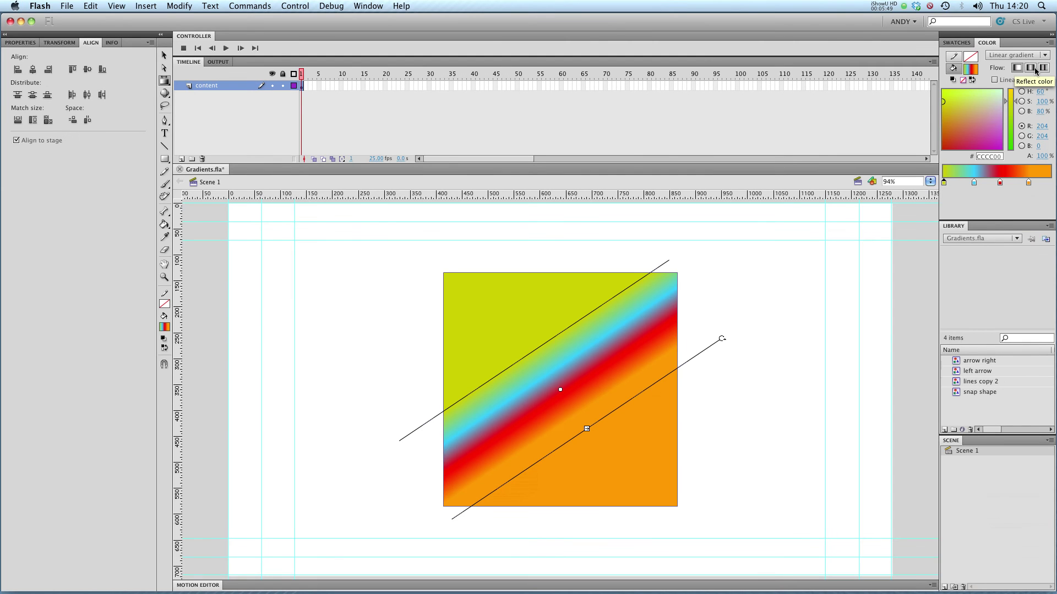
{"action": "left_click", "coordinate": [1033, 70]}
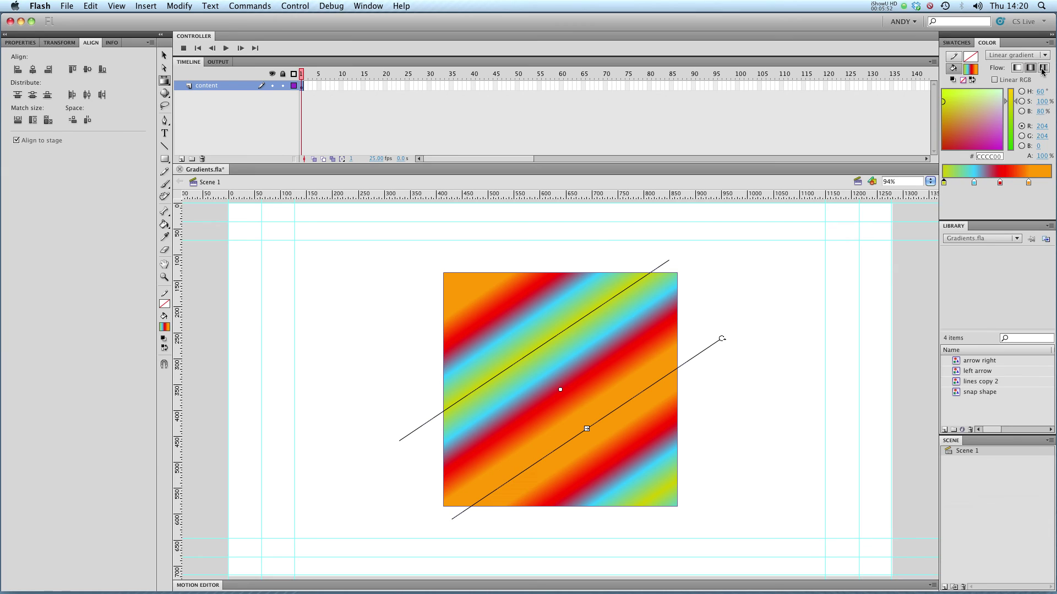
{"action": "left_click", "coordinate": [1041, 69]}
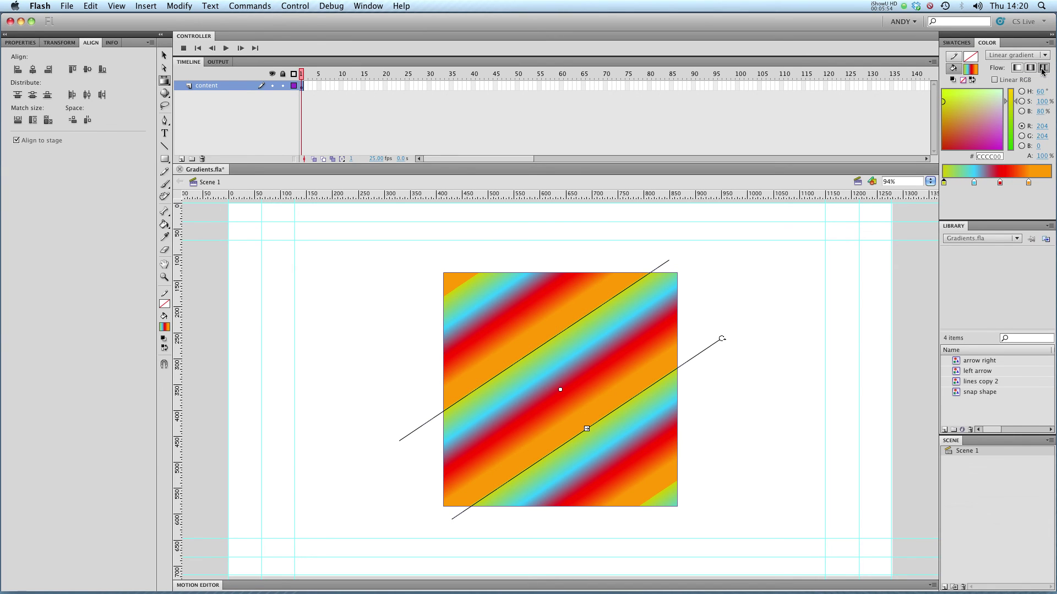
{"action": "left_click", "coordinate": [1016, 68]}
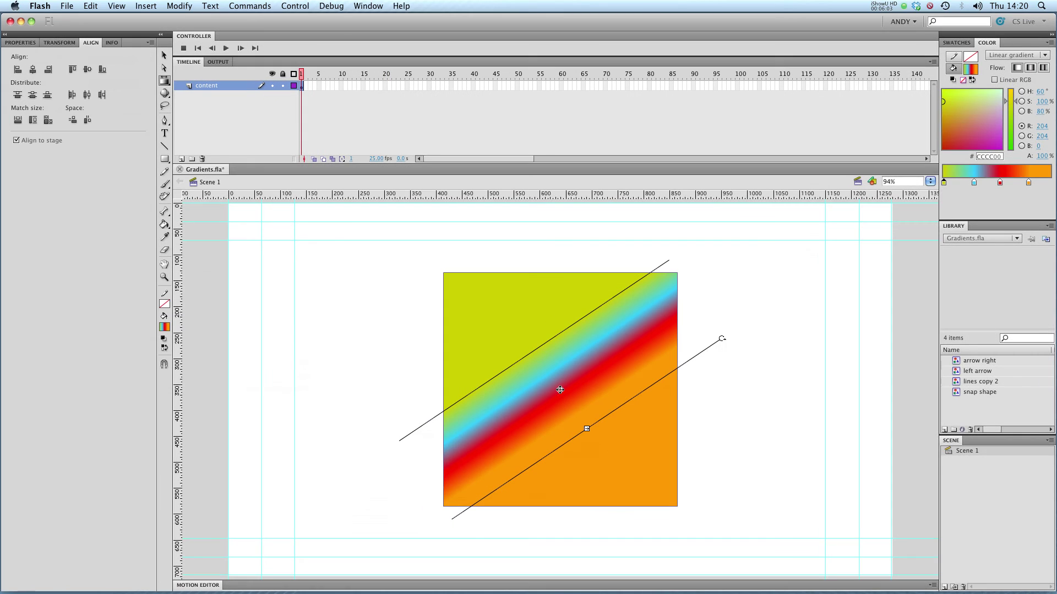
- Drag the gradient's centre up-left, then down-right, settling the band across the square's middle
{"action": "left_click_drag", "start_coordinate": [527, 297], "coordinate": [317, 131]}
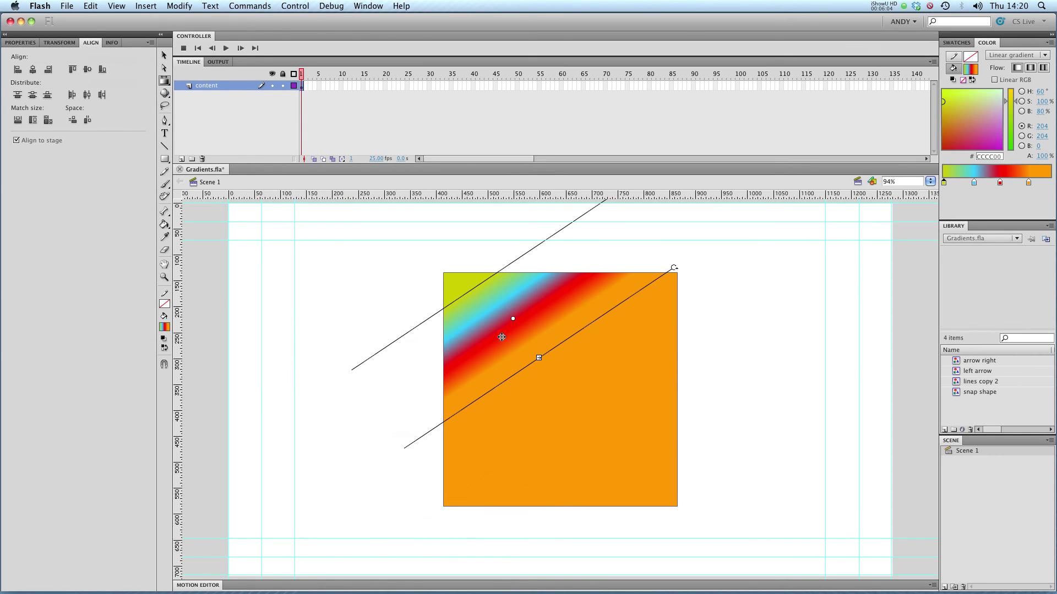
{"action": "left_click_drag", "start_coordinate": [513, 319], "coordinate": [618, 412]}
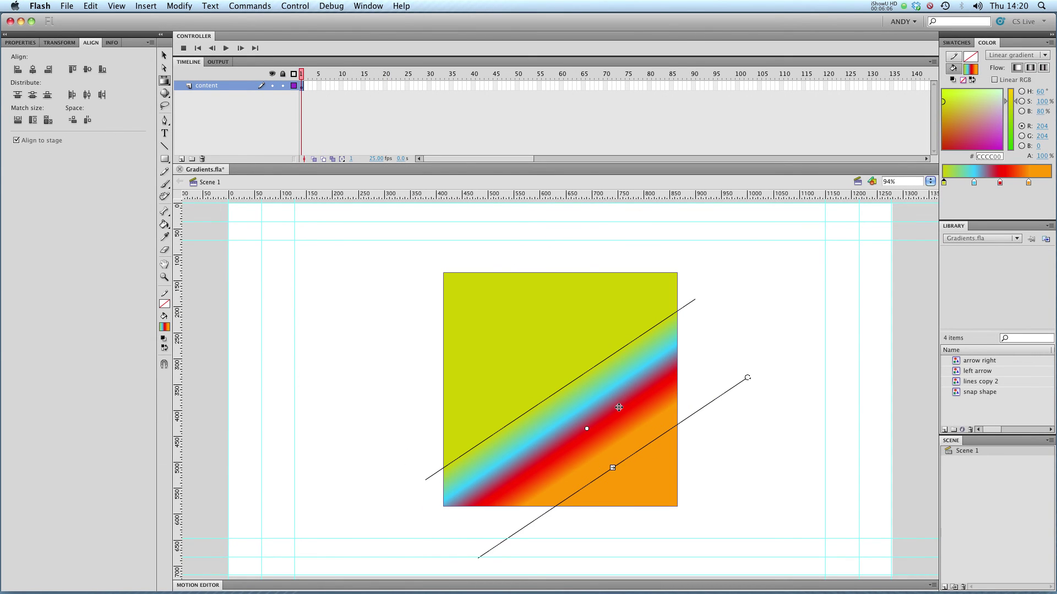
{"action": "left_click_drag", "start_coordinate": [555, 382], "coordinate": [556, 380]}
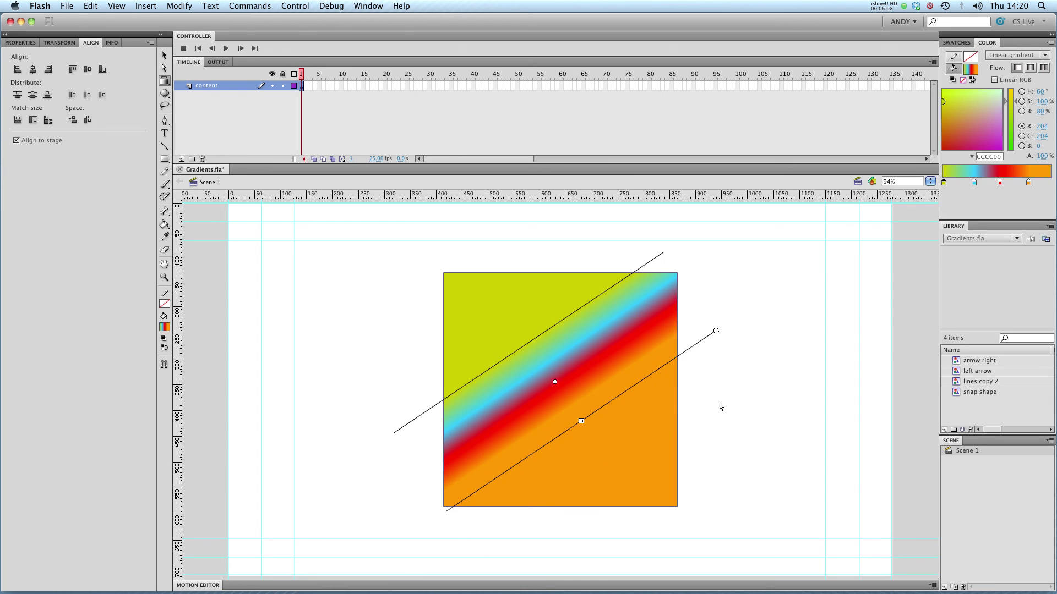